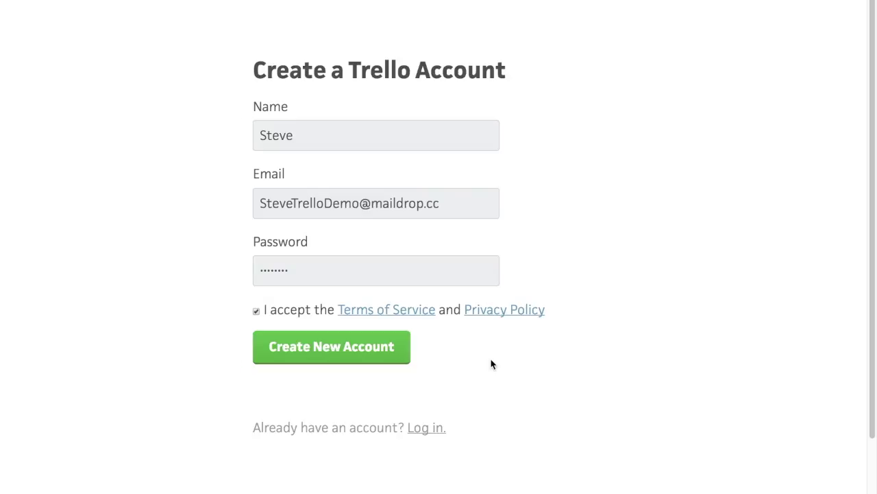
Step: Submit the new account registration and create a team named "Morning Show"
left_click(388, 349)
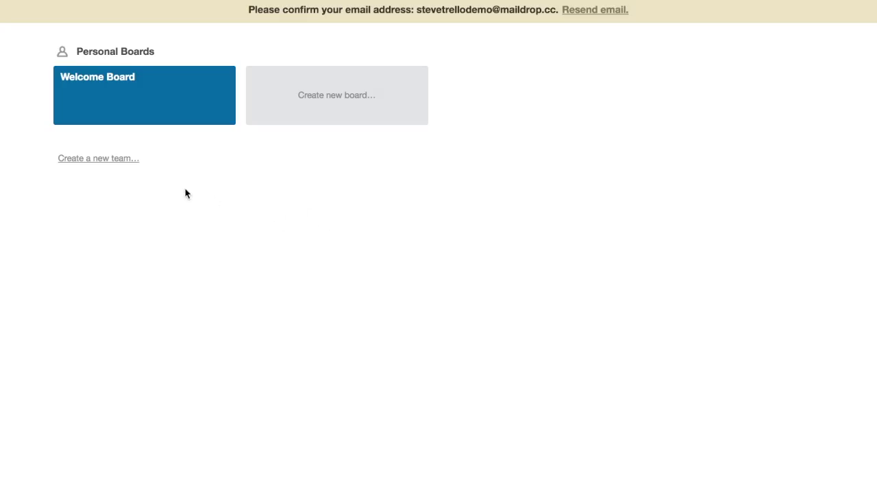
left_click(117, 158)
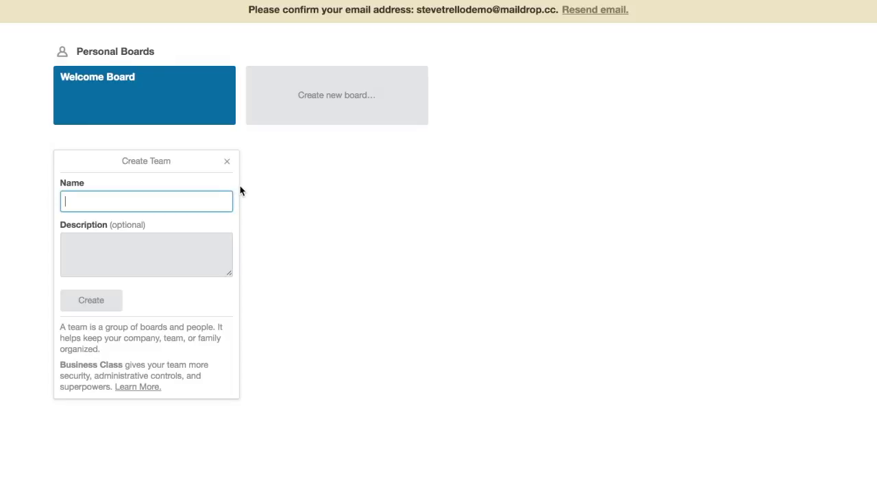
type("Morning Show")
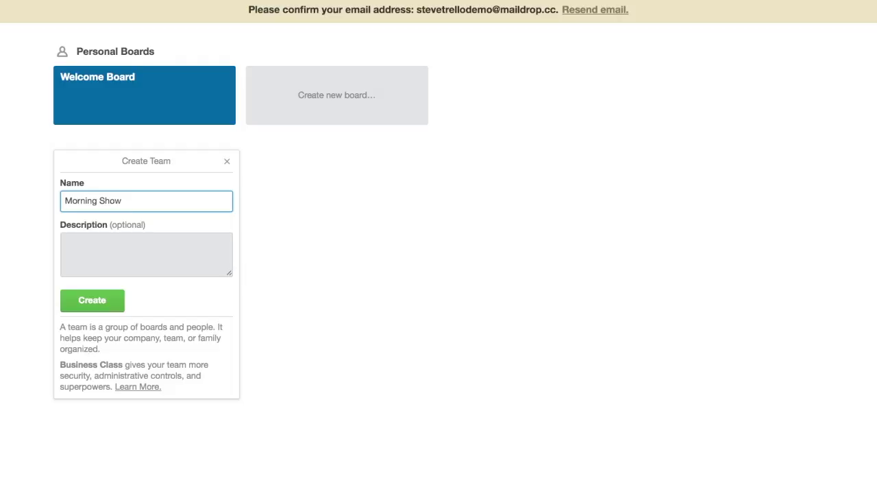
left_click(115, 305)
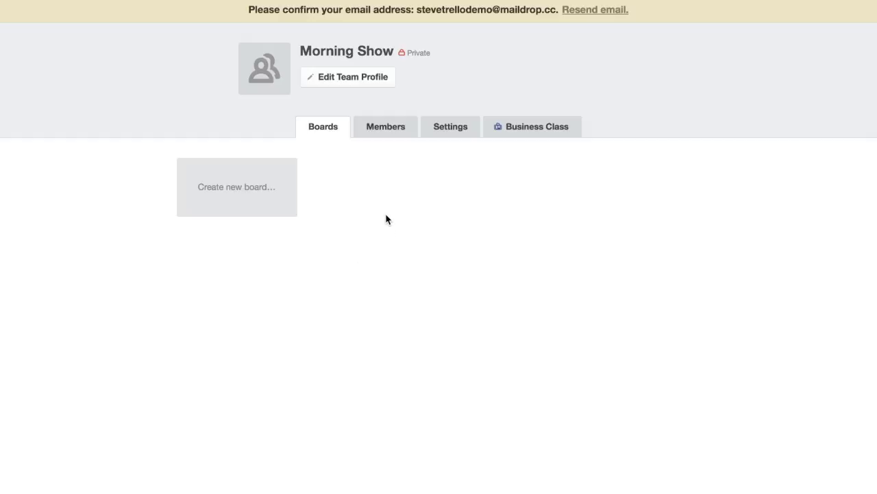
Step: Invite a new member to the Morning Show team using the colleague's e-mail address
left_click(388, 130)
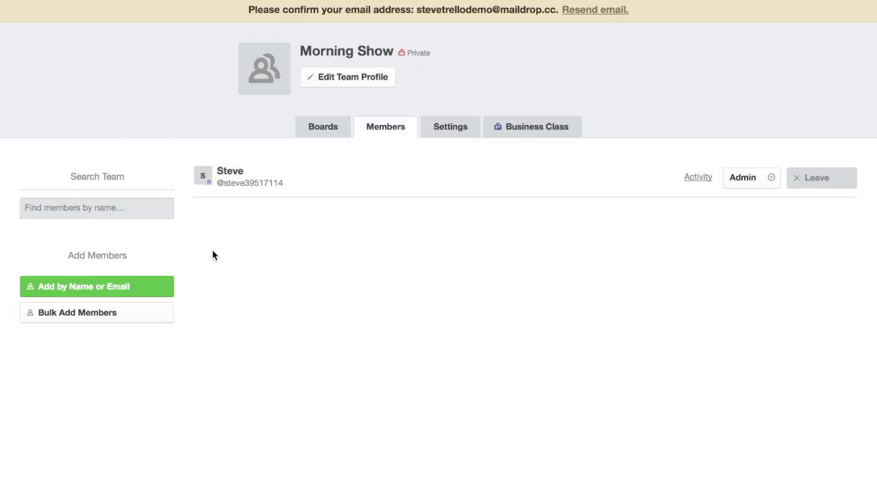
left_click(129, 287)
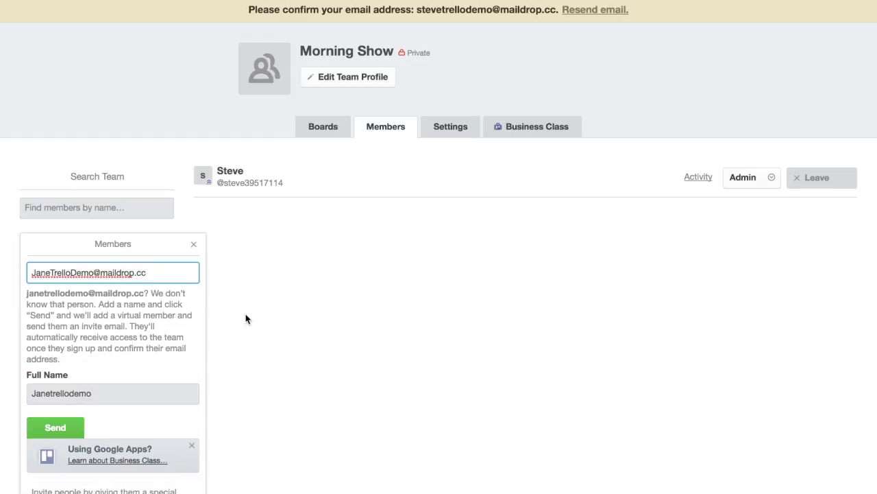
left_click(54, 427)
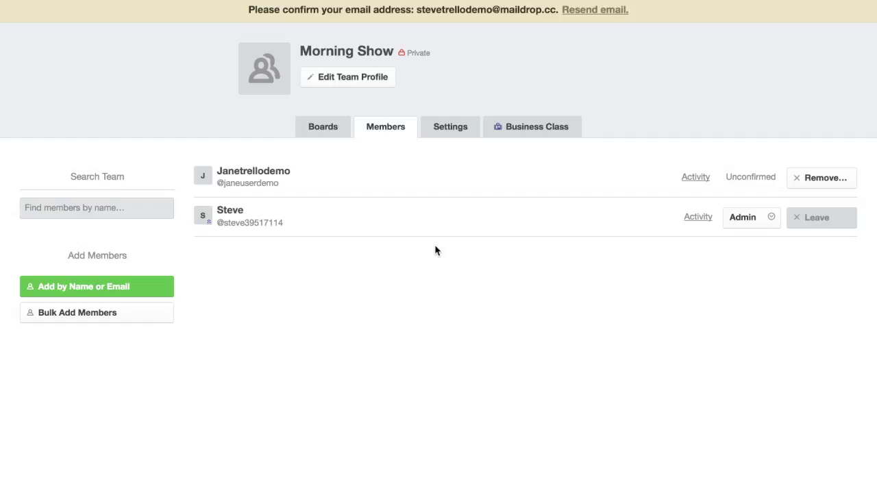
Step: Create a board titled "TEMPLATE" and assign it to the Morning Show team
left_click(60, 1)
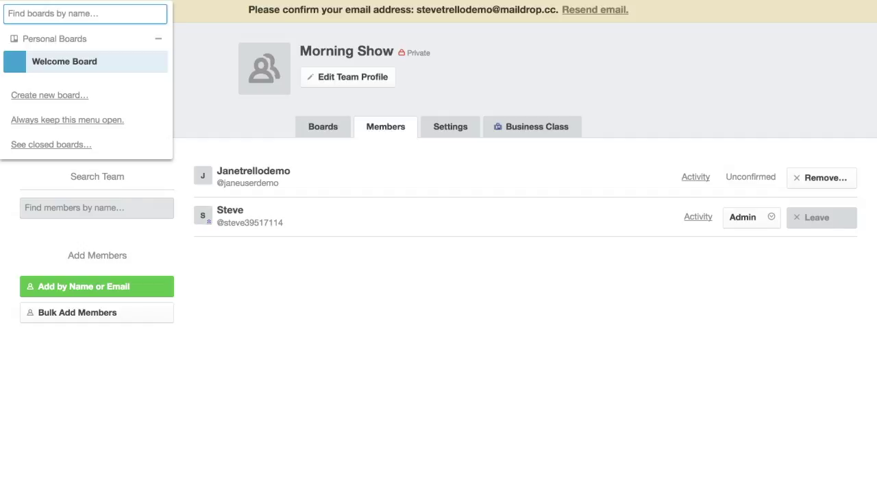
left_click(60, 96)
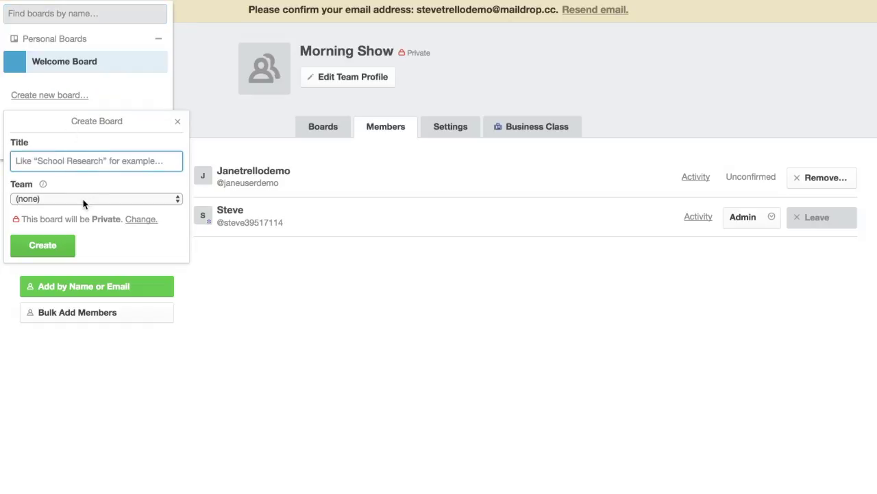
type("TEMPLATE")
key("Tab")
left_click(64, 201)
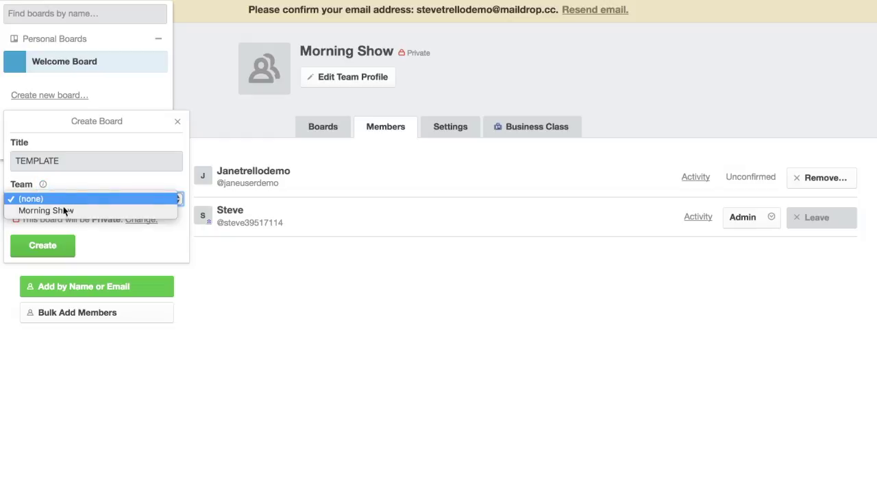
left_click(64, 210)
left_click(26, 249)
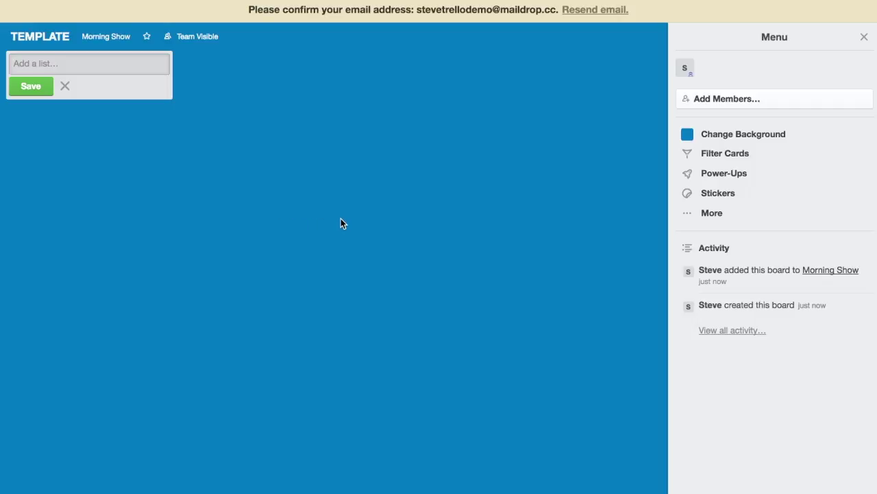
Step: Add the invited team member to the TEMPLATE board and close the board menu
left_click(716, 101)
left_click(715, 251)
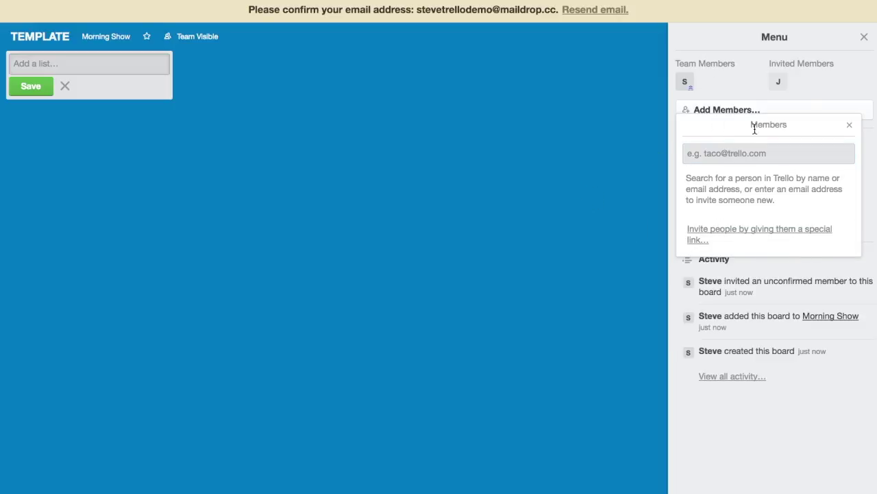
left_click(863, 37)
left_click(863, 37)
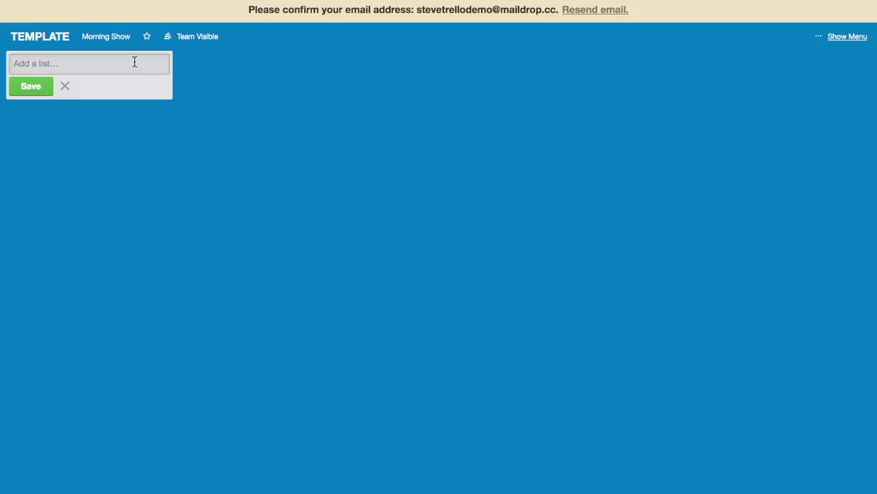
Step: Add four lists to the board named 5AM, 6AM, 7AM and 8AM
type("5AM")
key("Return")
type("5")
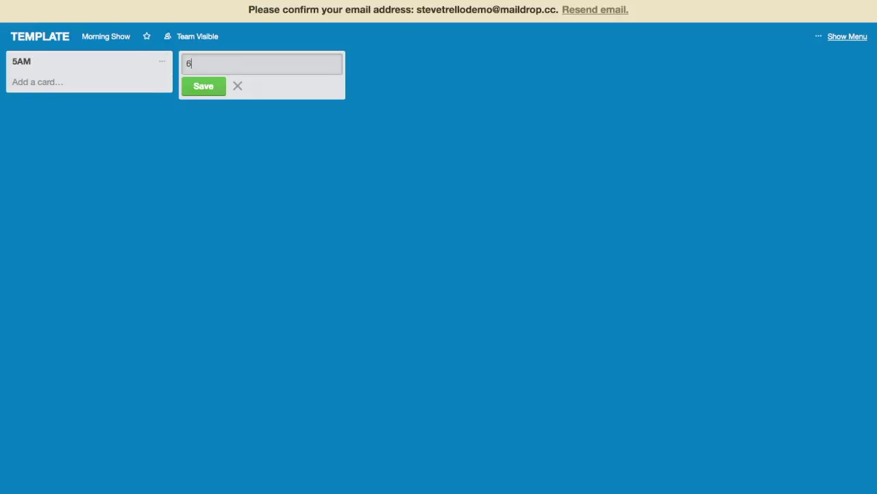
type("AM")
key("Return")
type("7AM")
key("Return")
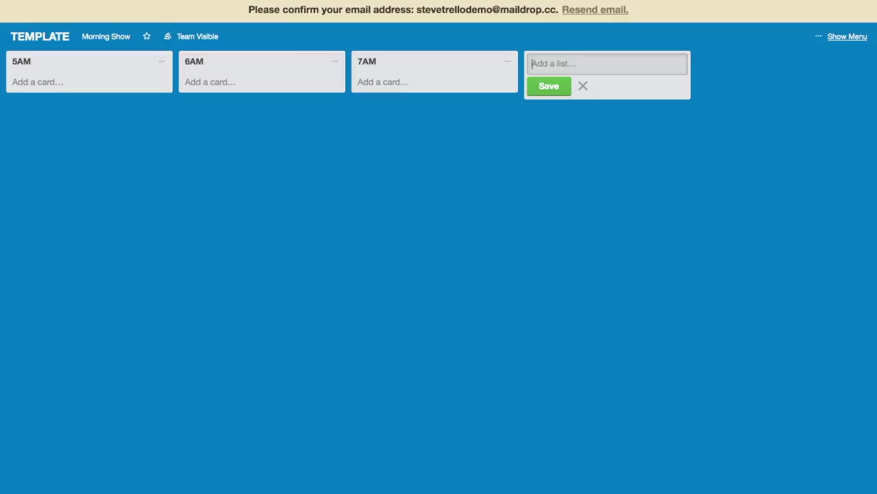
type("8AM")
key("Return")
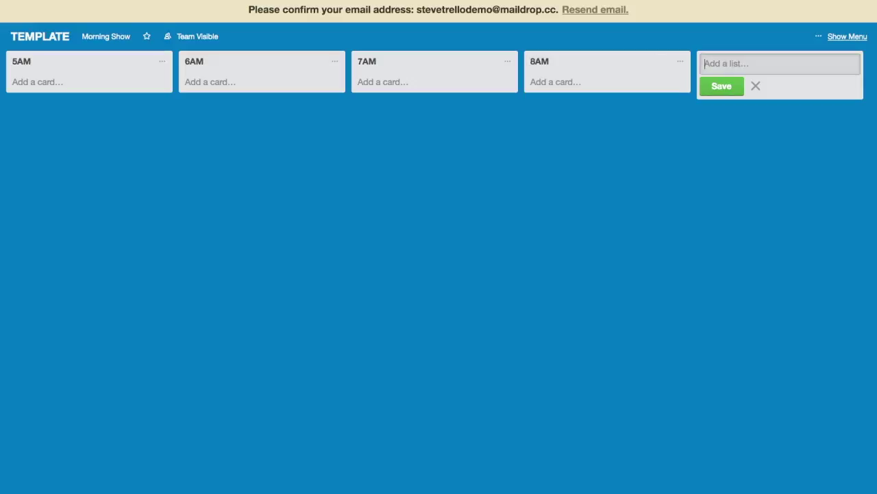
left_click(134, 127)
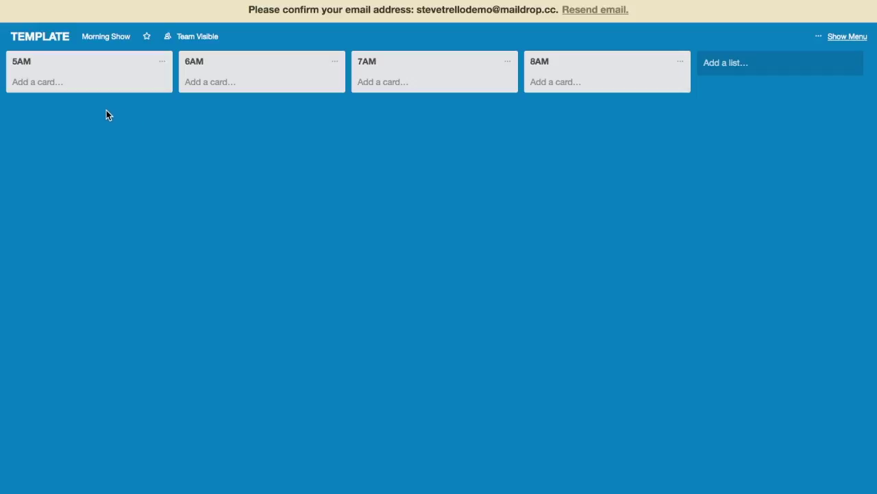
Step: Add a card named "5:05 AM" to the 5AM list
left_click(49, 83)
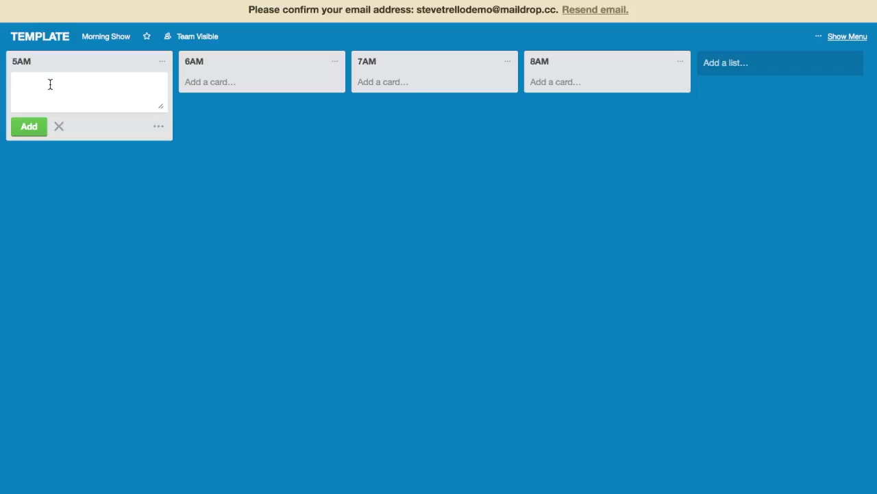
type("5:05 AM")
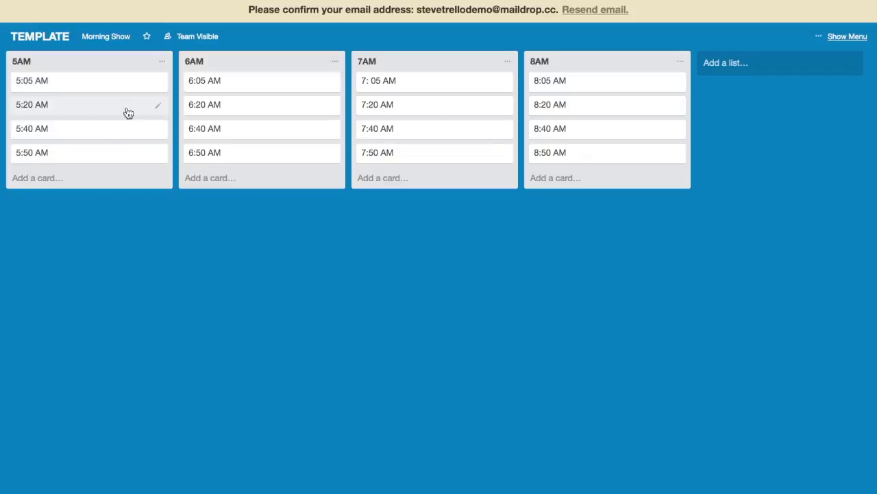
Step: View the details of the 5:20 AM card and close it
left_click(86, 111)
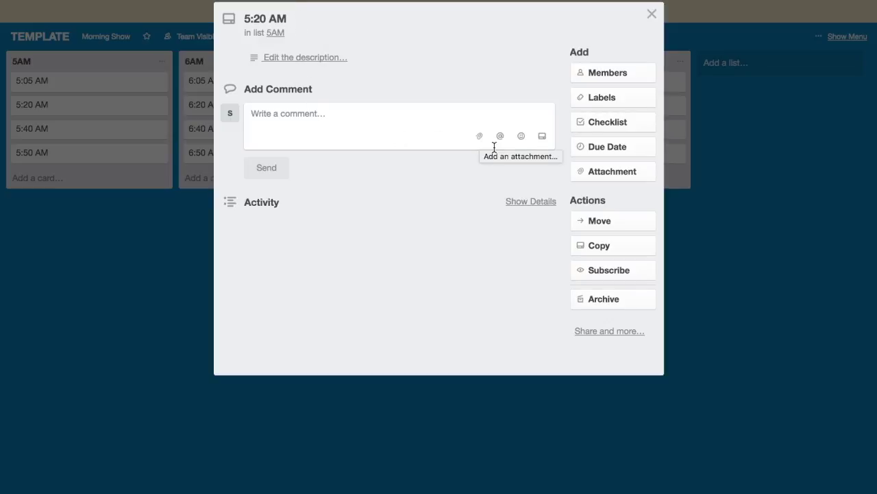
left_click(55, 266)
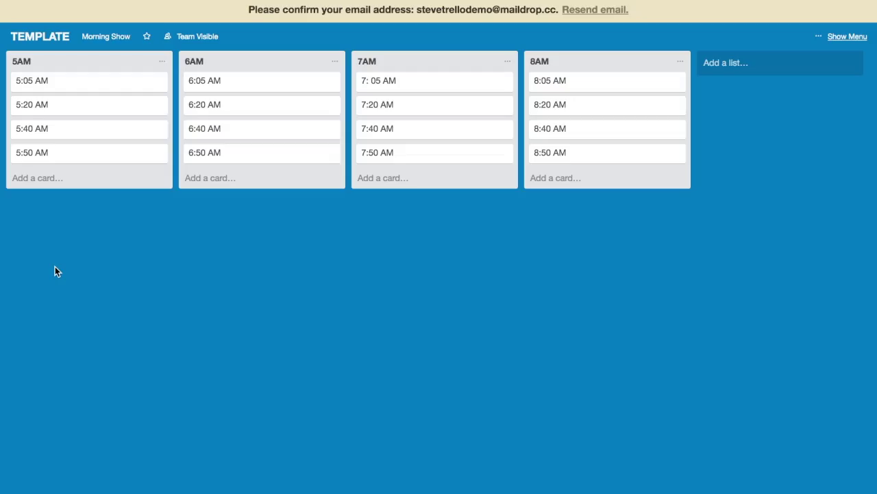
Step: Rename the 5:40 AM card in the 5AM list as "5:40 AM OFFBEAT NEWS"
left_click(93, 132)
left_click(349, 19)
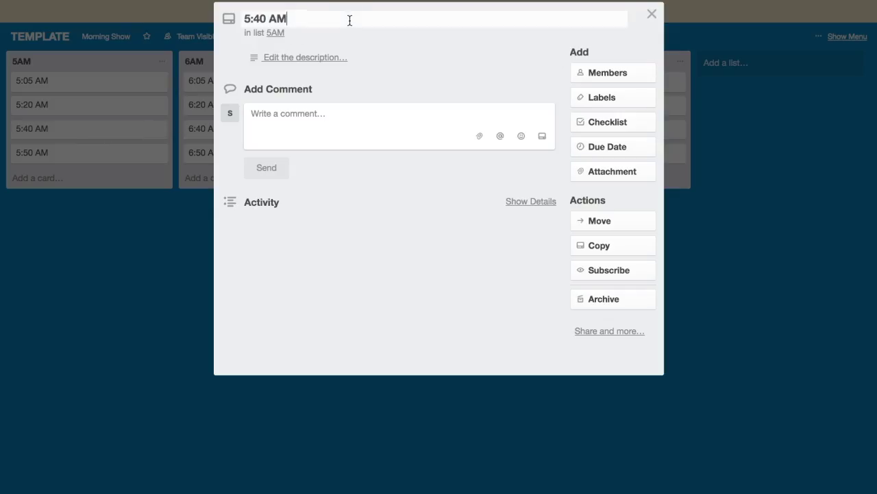
type("OFFBEAT NEWS")
key("Return")
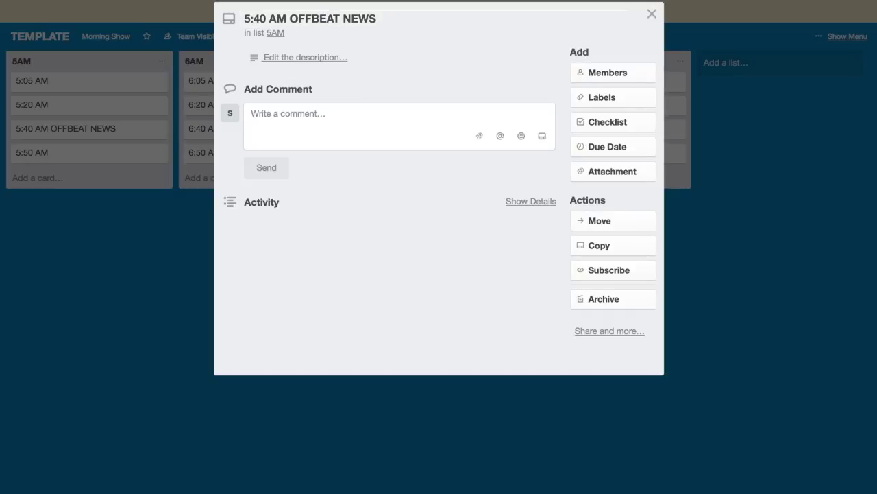
left_click(651, 17)
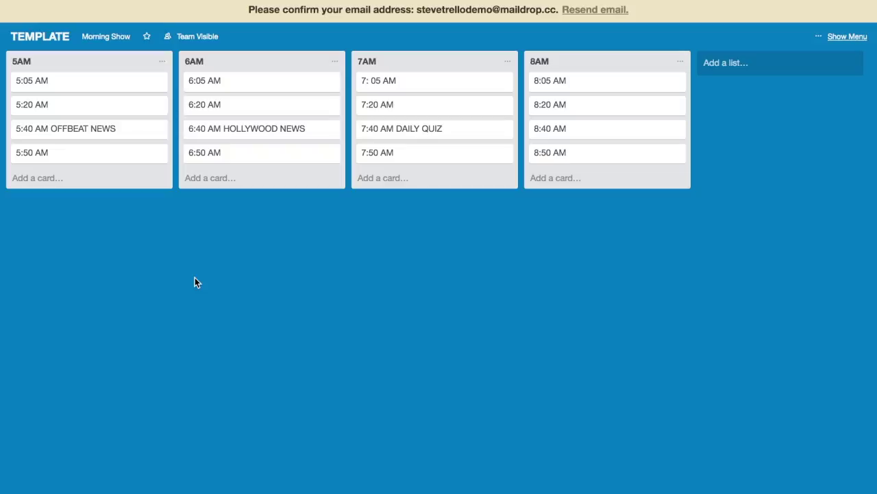
Step: Add a card named "card" to the 5AM list and move it directly below the 5:05 AM card
left_click(40, 179)
type("card")
key("Return")
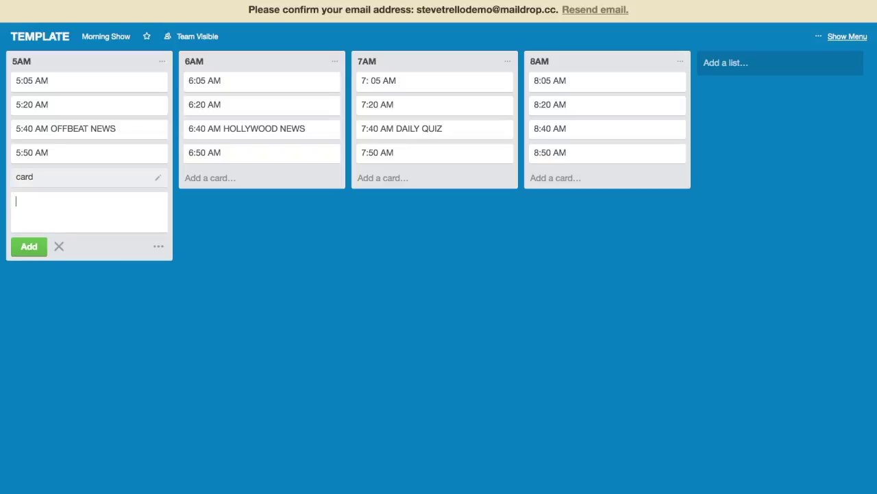
left_click_drag(131, 182, 130, 112)
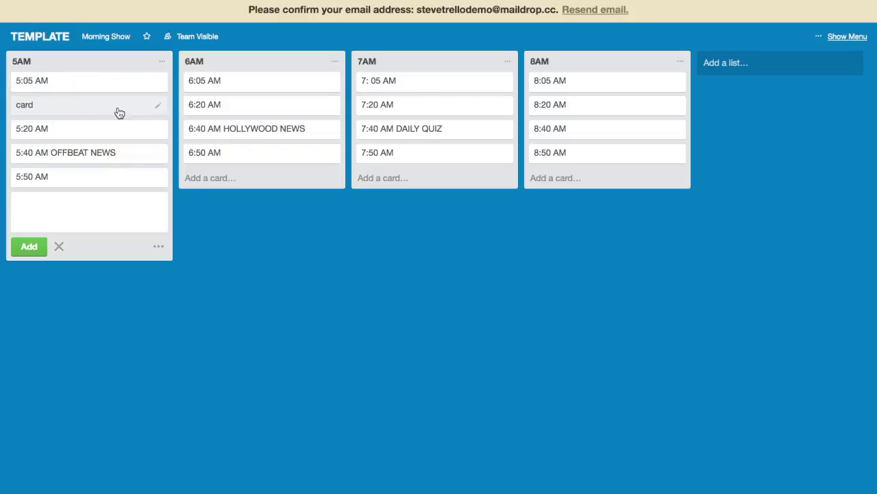
Step: Apply the green label to the card named "card" in the 5AM list
left_click(158, 105)
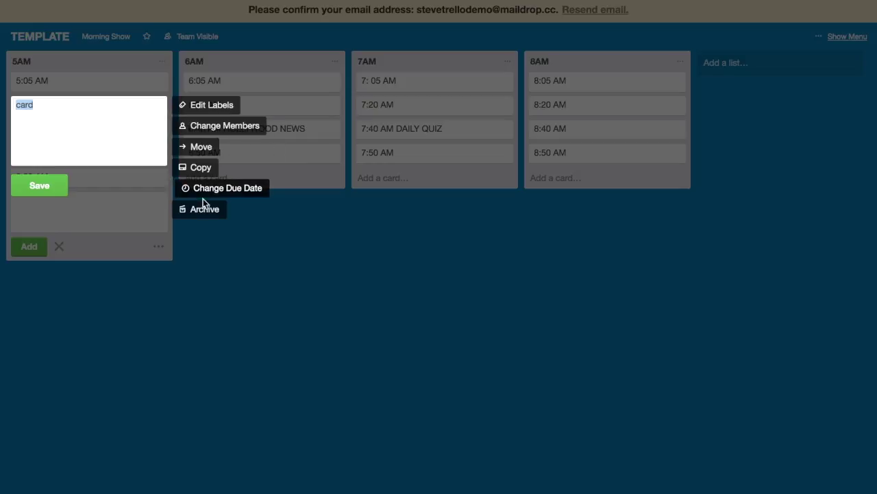
left_click(130, 143)
left_click(196, 110)
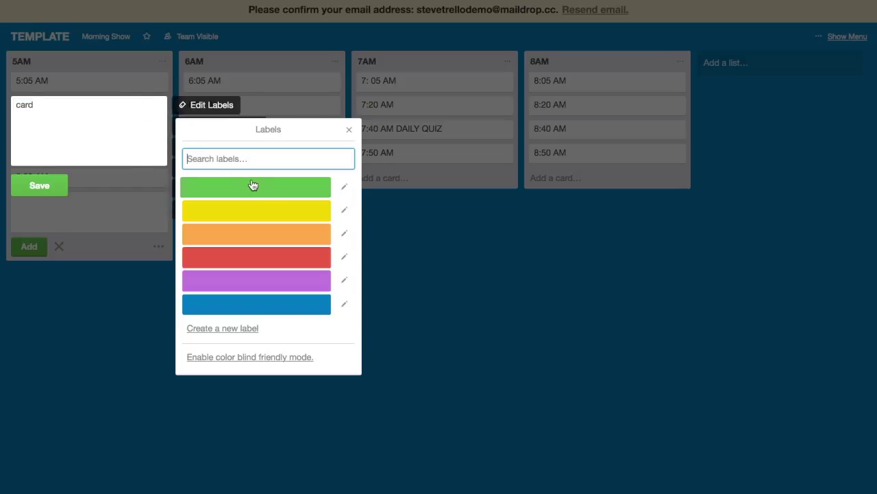
left_click(259, 190)
left_click(53, 194)
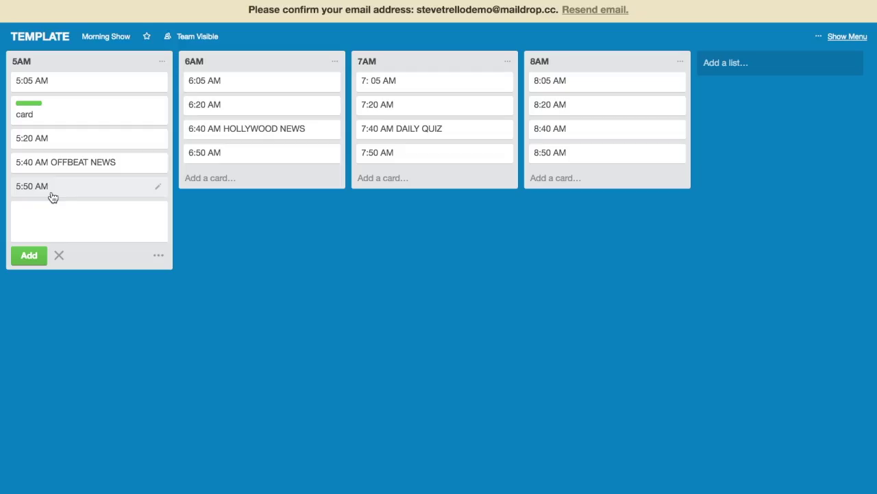
Step: Move the green-labelled card from the 5AM list to the 6AM list
left_click(91, 353)
left_click_drag(144, 112, 284, 145)
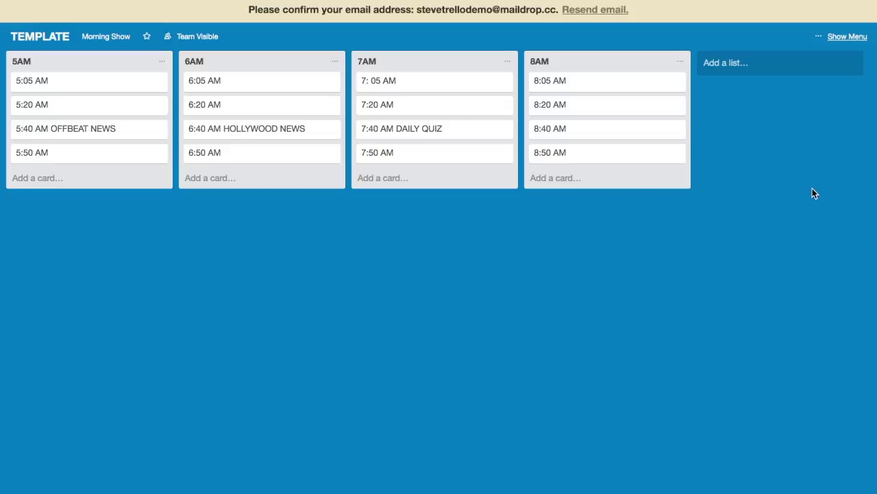
Step: Copy the TEMPLATE board within the Morning Show team as "2017-06-01 Monday", keeping its cards
left_click(848, 37)
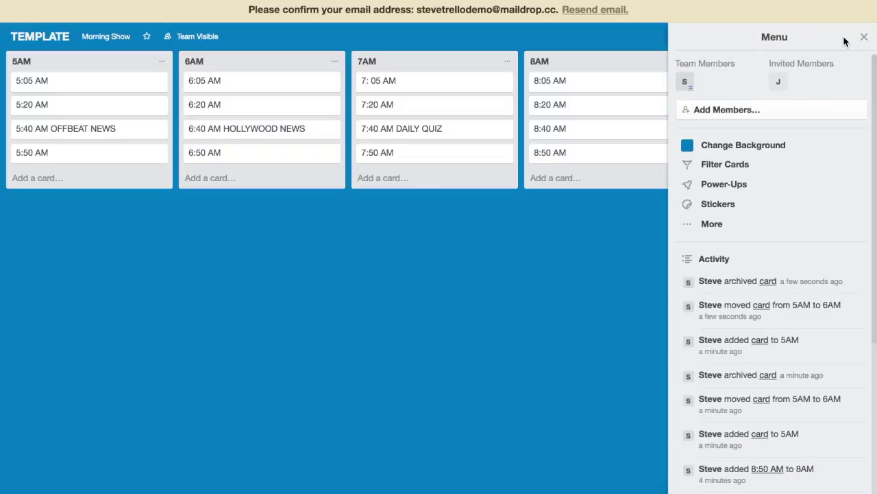
left_click(732, 225)
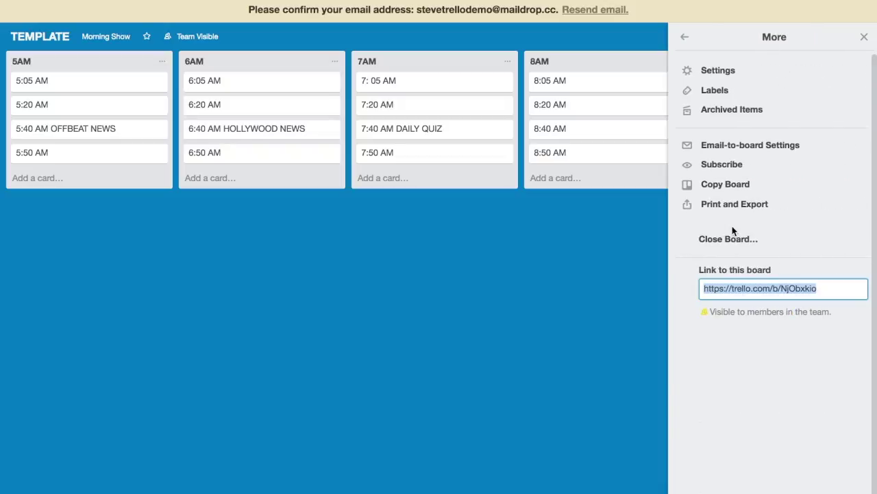
left_click(742, 191)
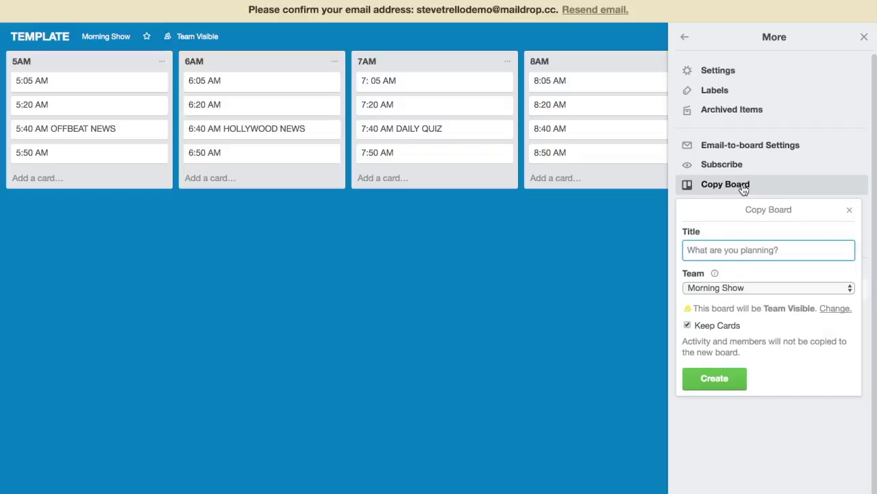
type("2017-06-01")
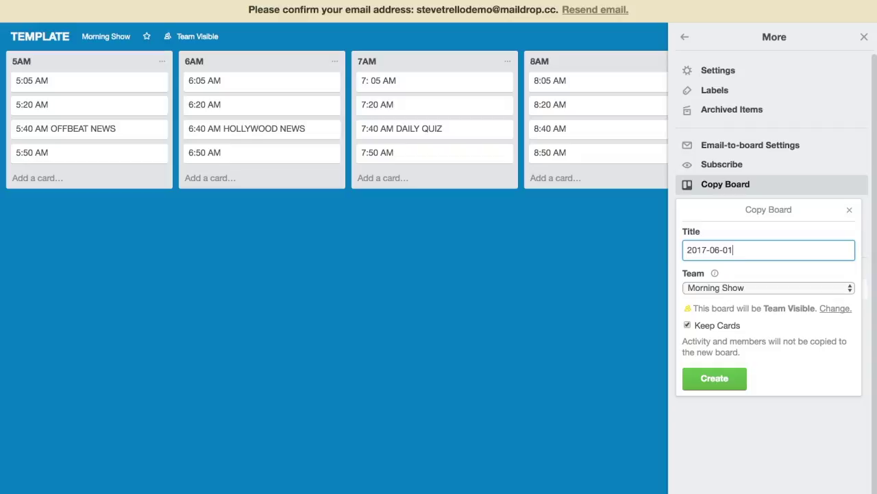
type(" Monday")
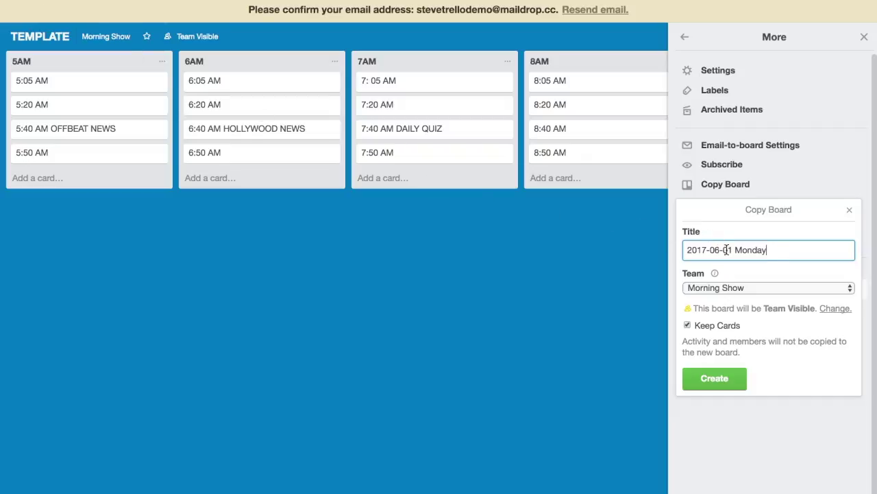
key("Return")
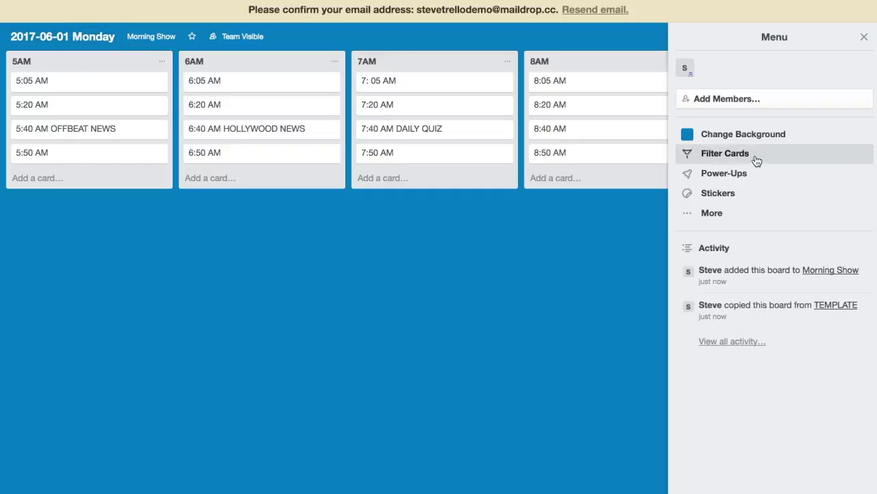
Step: Add the other Morning Show team member to the 2017-06-01 Monday board and star the board
left_click(747, 105)
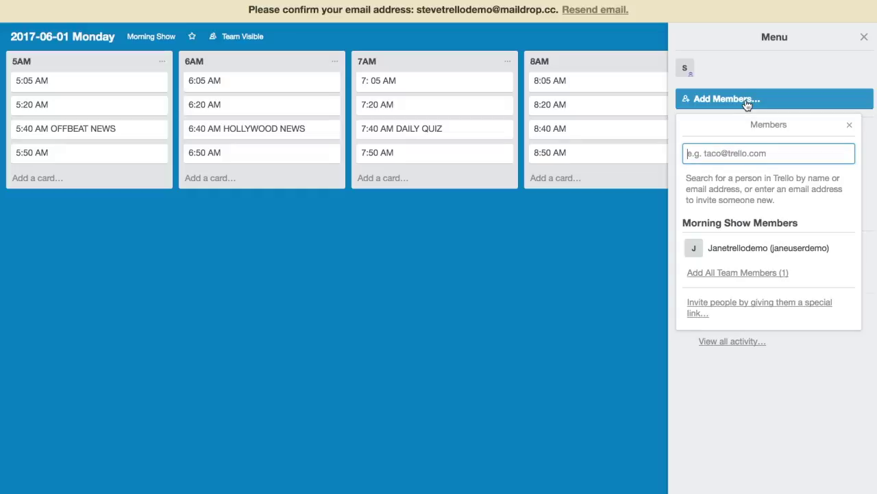
left_click(752, 255)
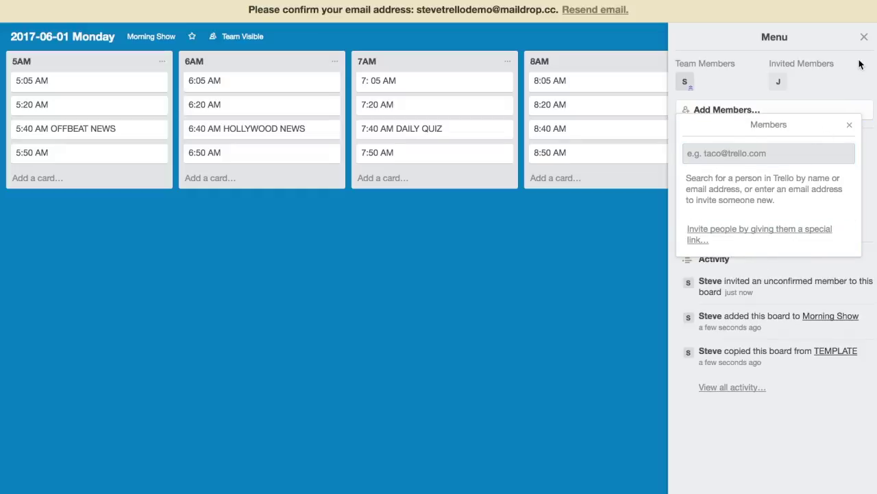
left_click(864, 37)
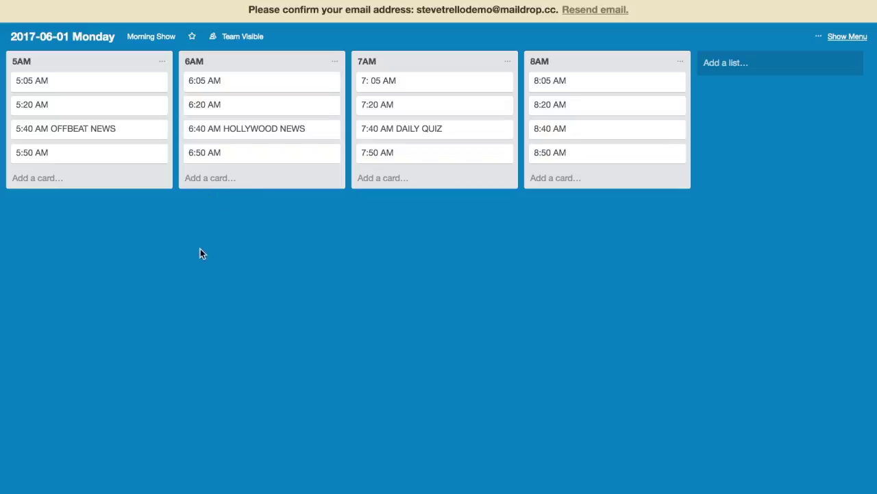
left_click(194, 39)
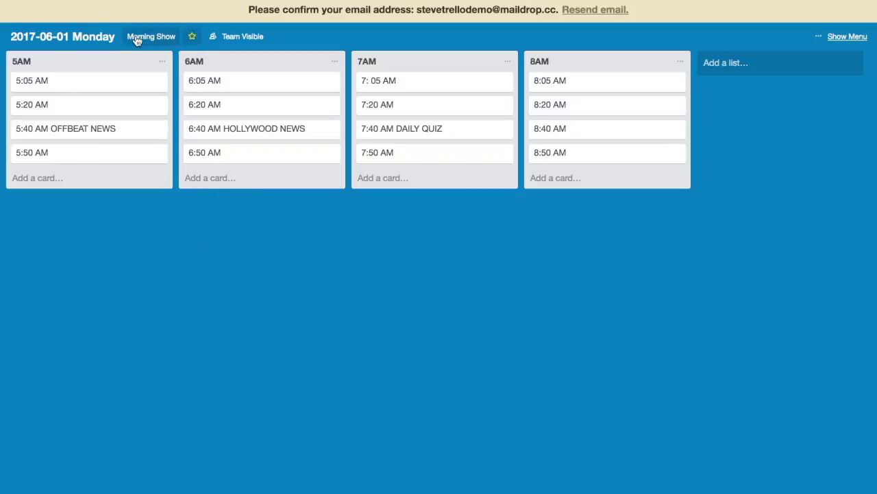
Step: Collapse the Personal Boards and Morning Show groups in the boards list, leaving the starred boards expanded
left_click(51, 1)
left_click(157, 115)
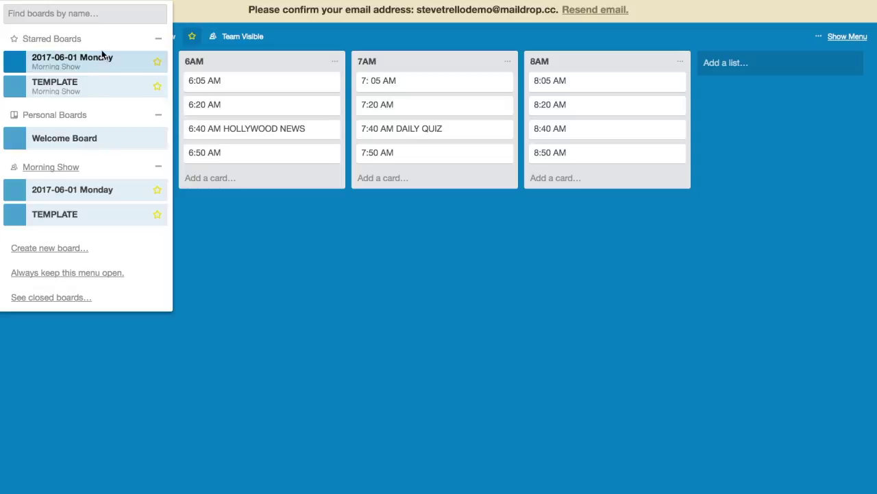
left_click(157, 115)
left_click(152, 137)
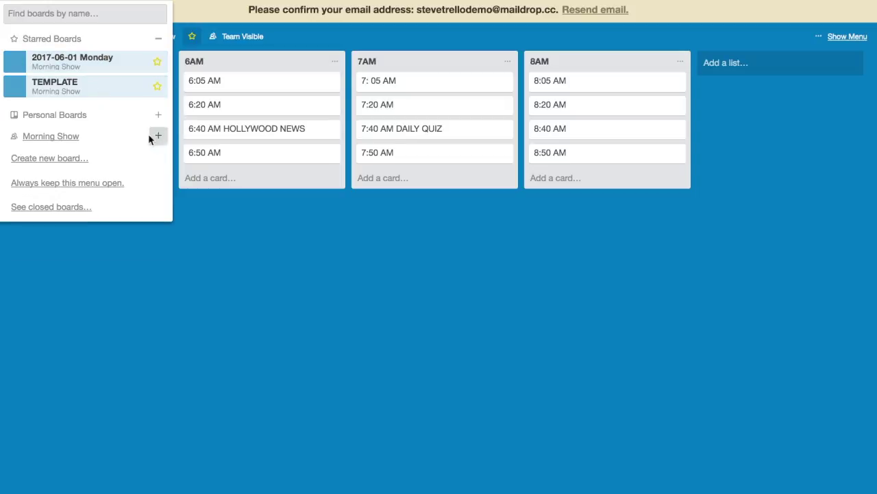
left_click(257, 233)
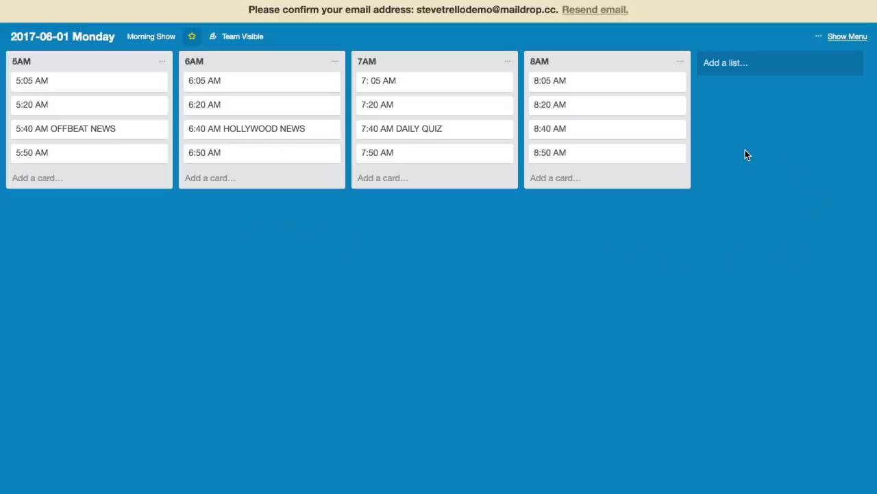
Step: Add a list named "WHITEBOARD" after the 8AM list with a card titled "5 Things Dads Really Want for Father's Day"
left_click(723, 66)
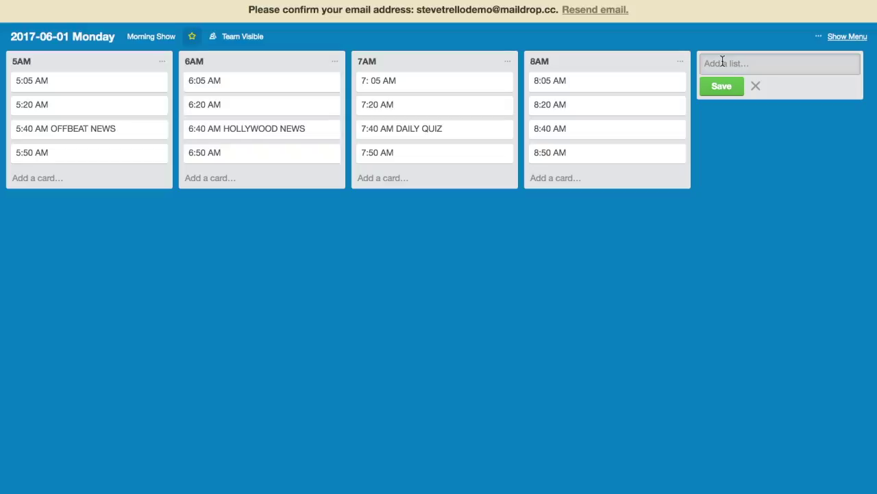
type("WHITEBOARD")
key("Return")
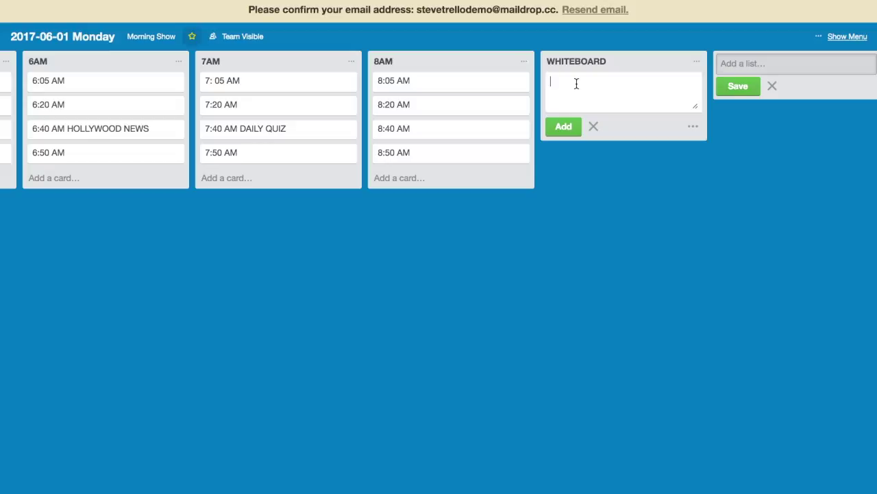
type("5 Things Dads Really Want for Father's Day")
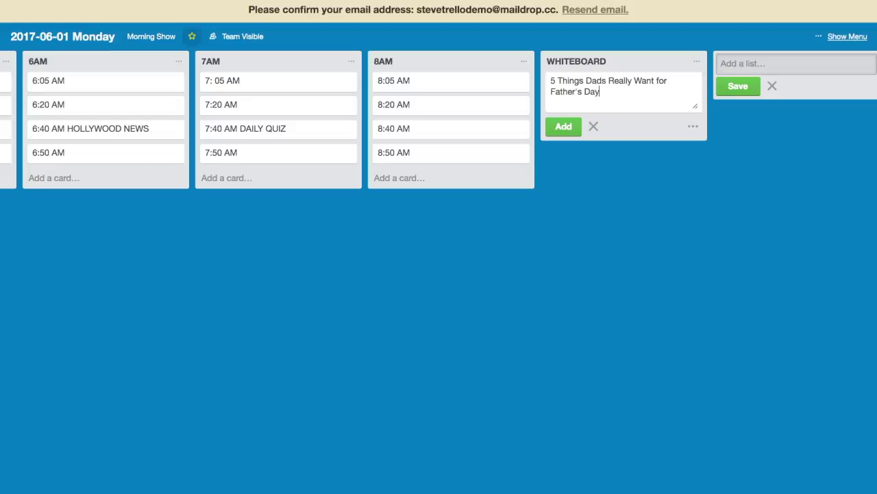
key("Return")
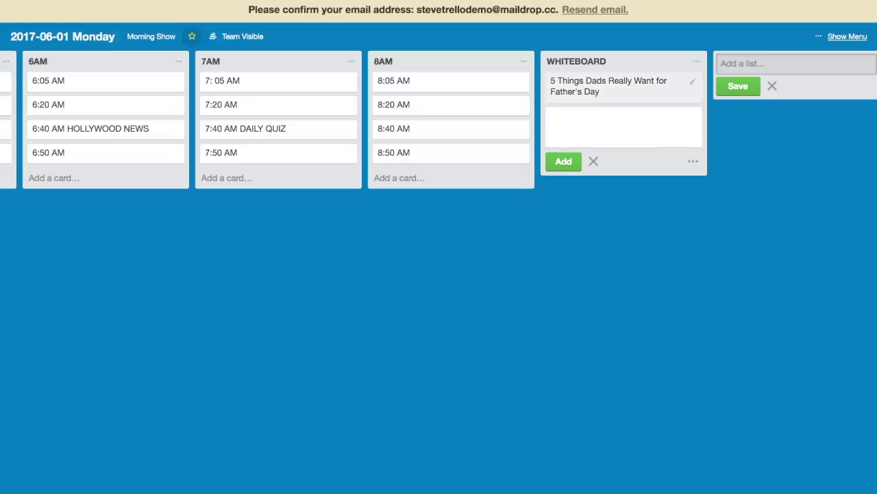
Step: Save the description "Content" on the Father's Day card in the WHITEBOARD list and close the card
left_click(662, 90)
left_click(294, 60)
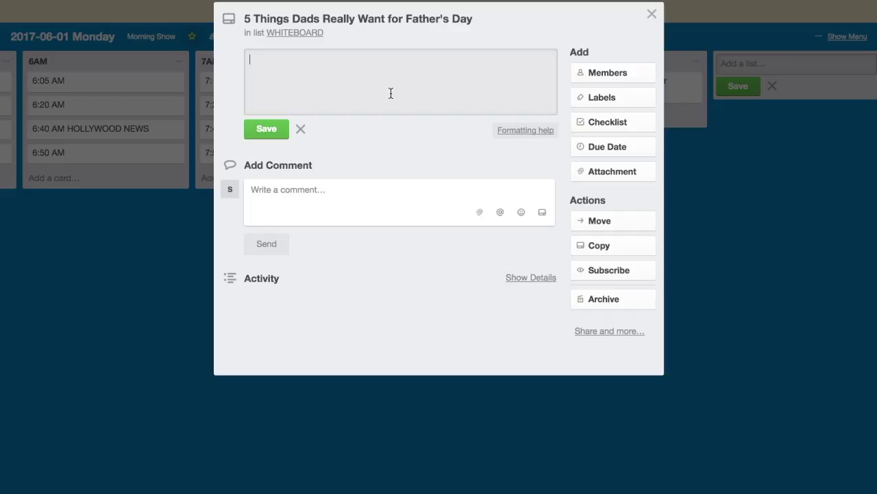
type("Content")
left_click(278, 149)
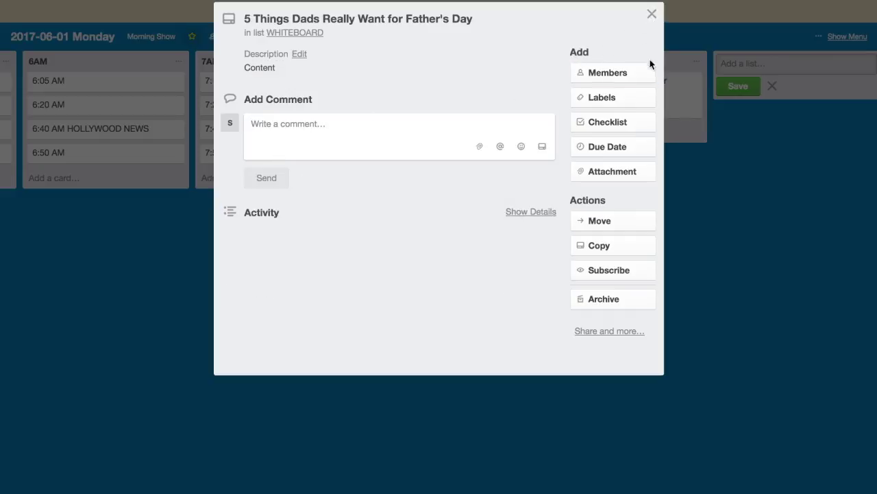
key("Escape")
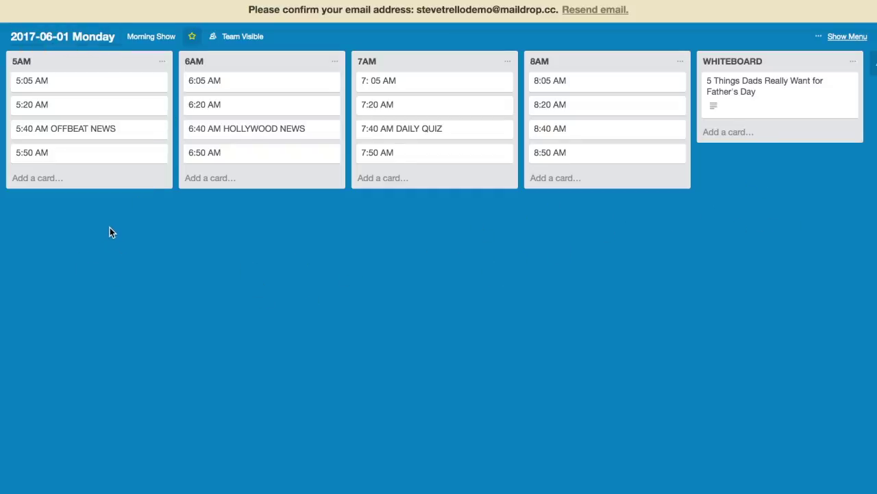
Step: Open the TEMPLATE board and copy it within the Morning Show team as "2017-06-02 Tuesday", keeping its cards
key("b")
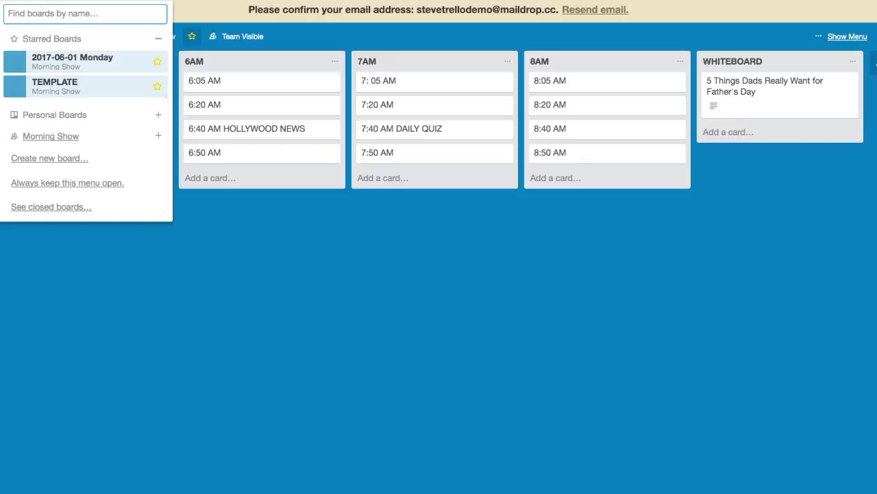
left_click(62, 85)
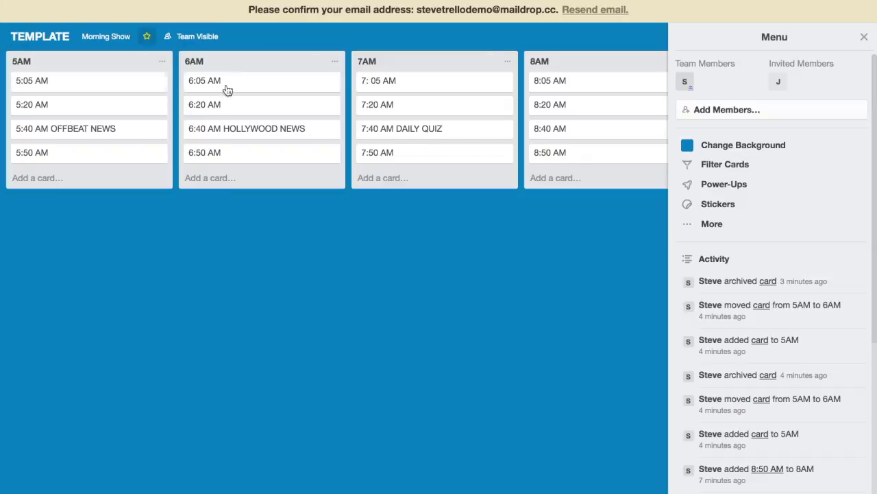
left_click(728, 226)
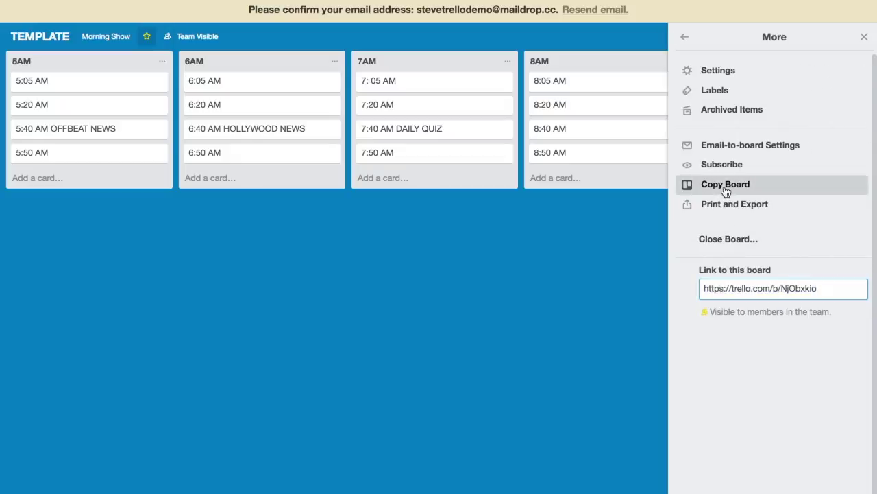
left_click(726, 191)
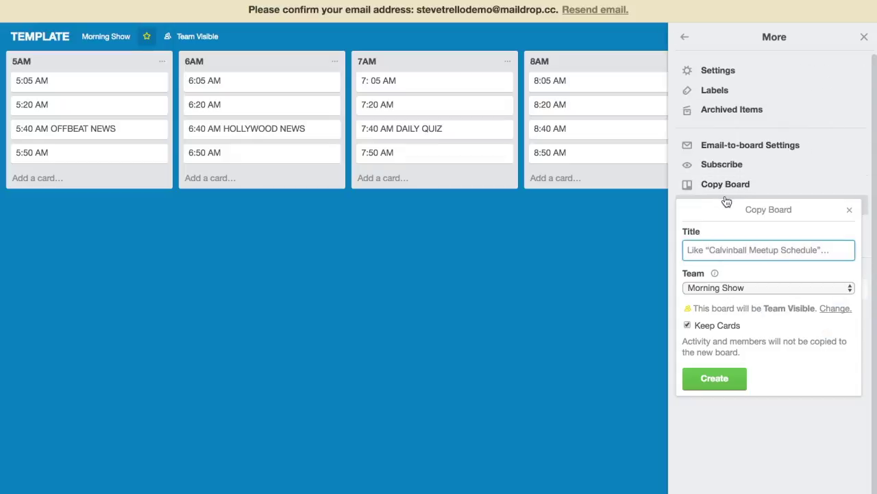
key("super+v")
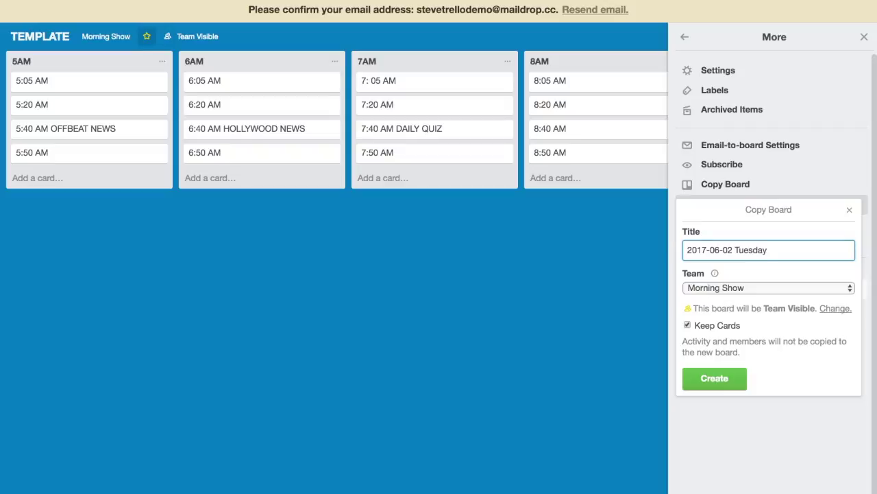
key("Return")
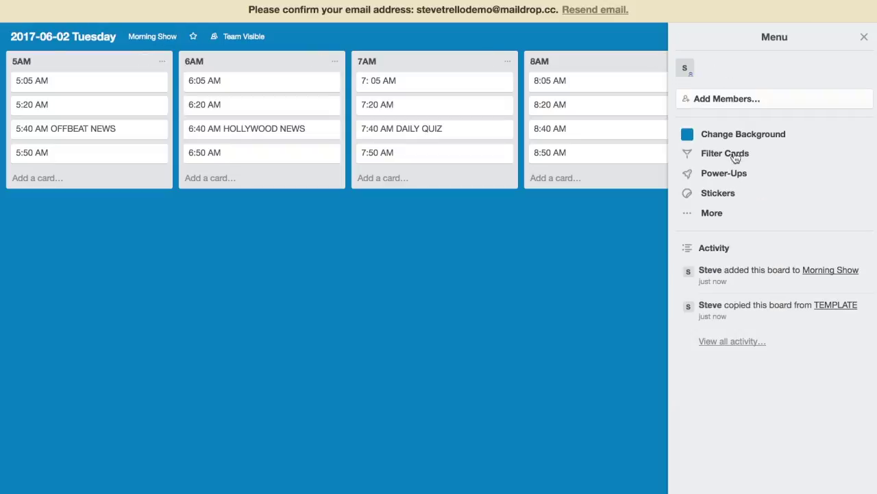
Step: Add the other Morning Show team member to the 2017-06-02 Tuesday board and close the board menu
left_click(733, 102)
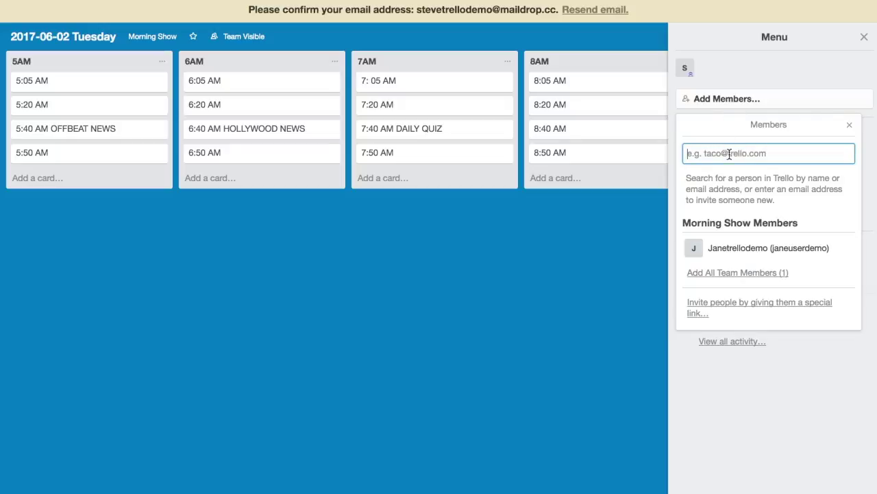
left_click(731, 247)
left_click(863, 37)
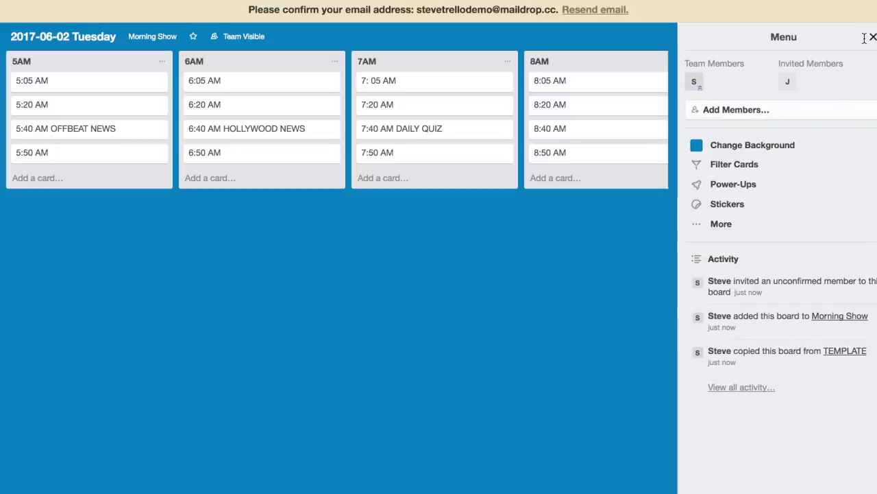
Step: Star the 2017-06-02 Tuesday board and place it first among the starred boards
left_click(193, 37)
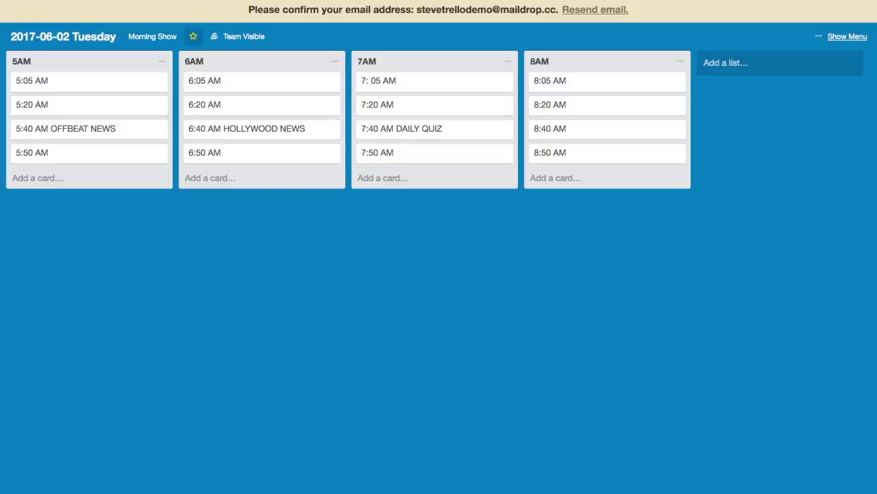
left_click(58, 1)
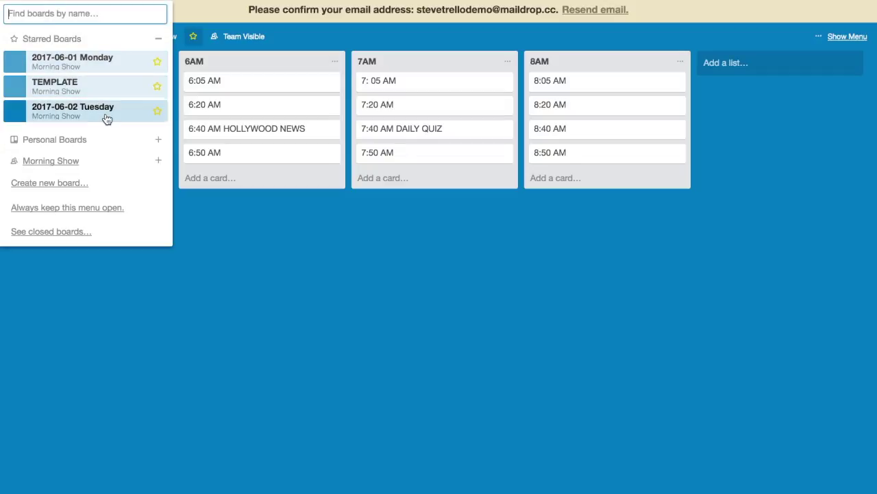
left_click_drag(107, 118, 108, 73)
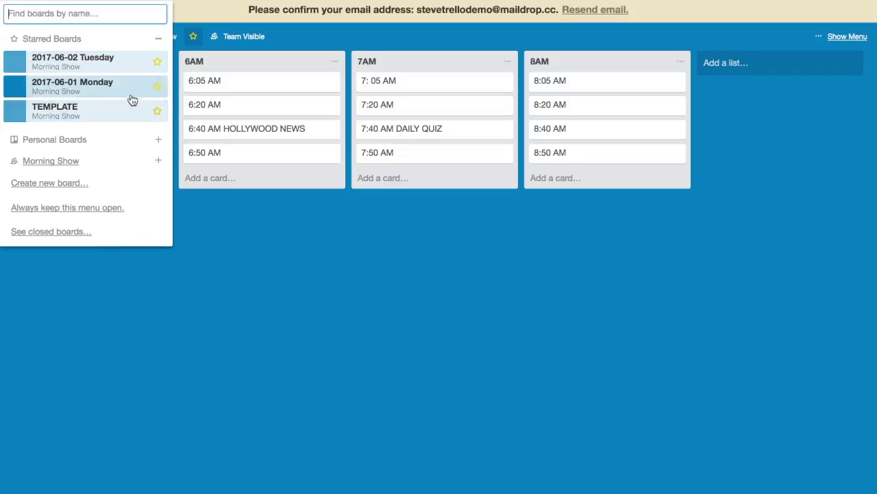
Step: Move the WHITEBOARD list from the 2017-06-01 Monday board to position 1 on the 2017-06-02 Tuesday board, and open the Tuesday board
left_click(130, 92)
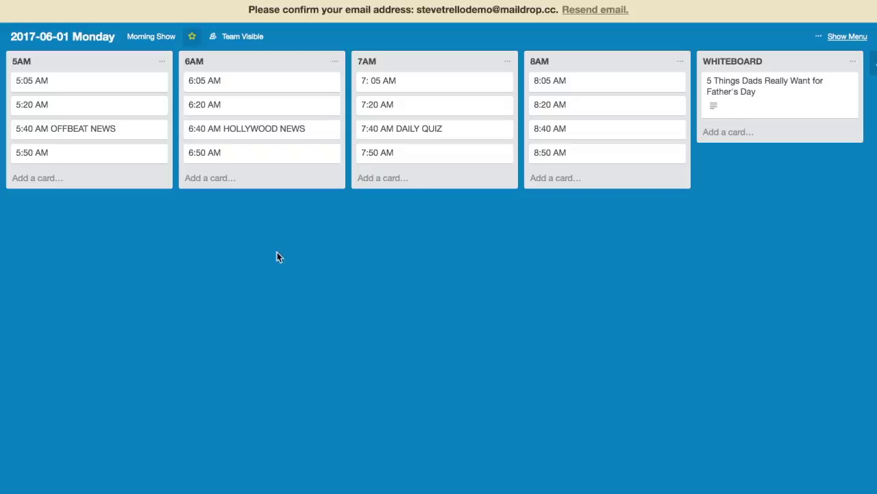
left_click(853, 64)
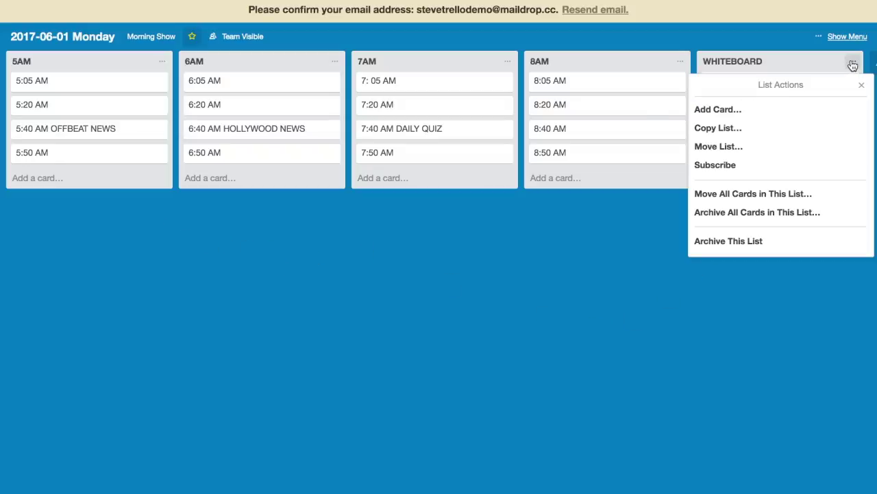
left_click(735, 147)
left_click(754, 122)
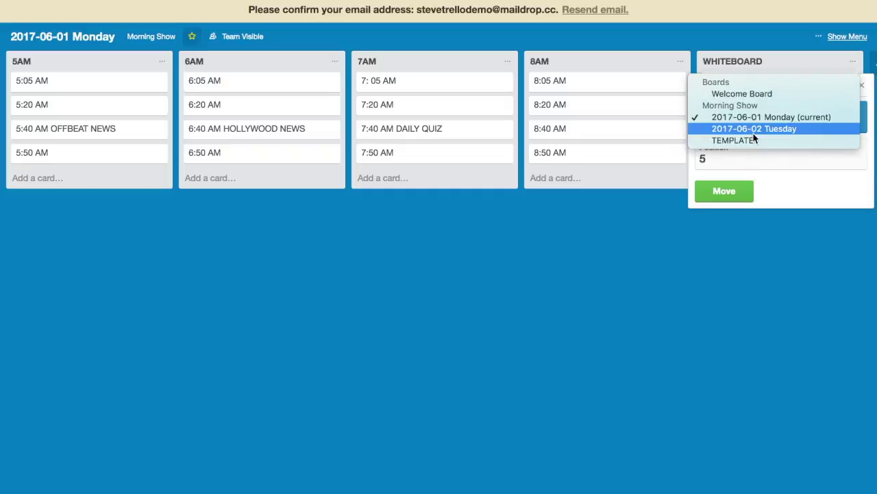
left_click(754, 127)
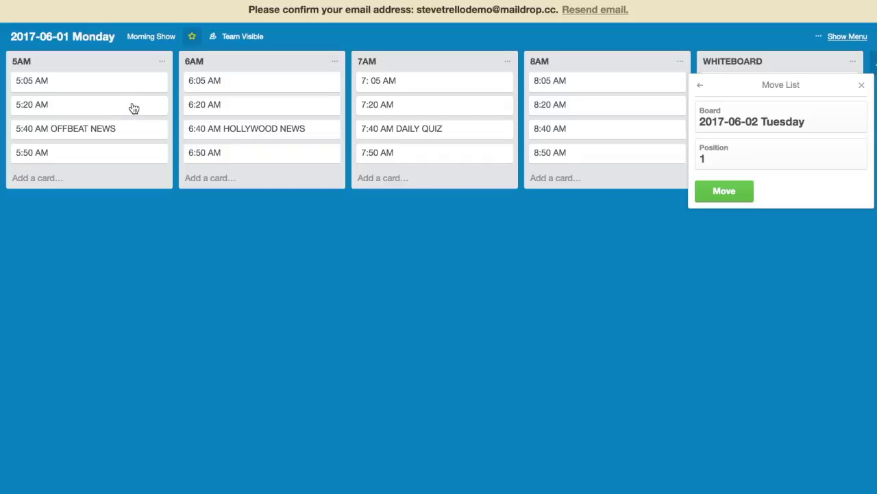
left_click(745, 157)
left_click(740, 155)
left_click(722, 183)
key("b")
left_click(65, 58)
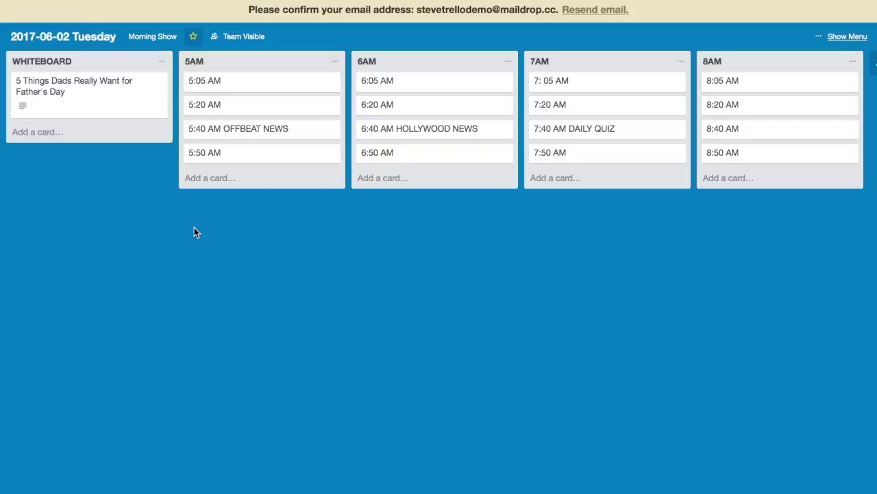
left_click(432, 107)
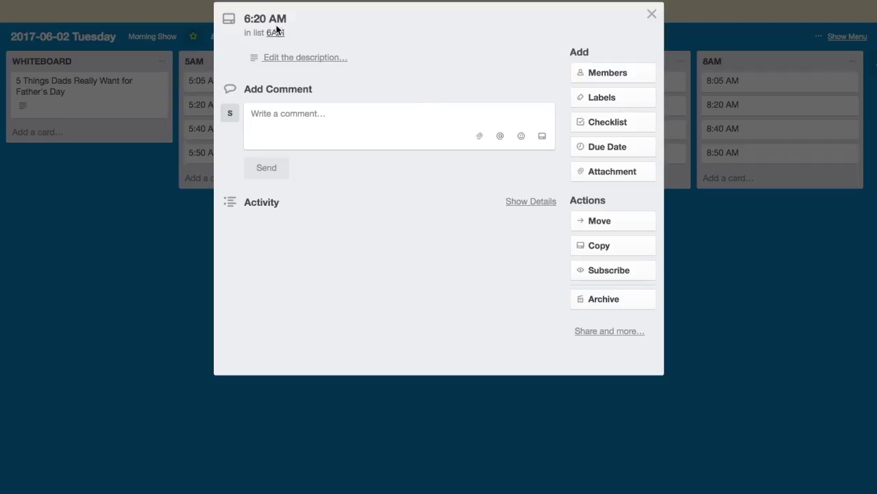
left_click(310, 21)
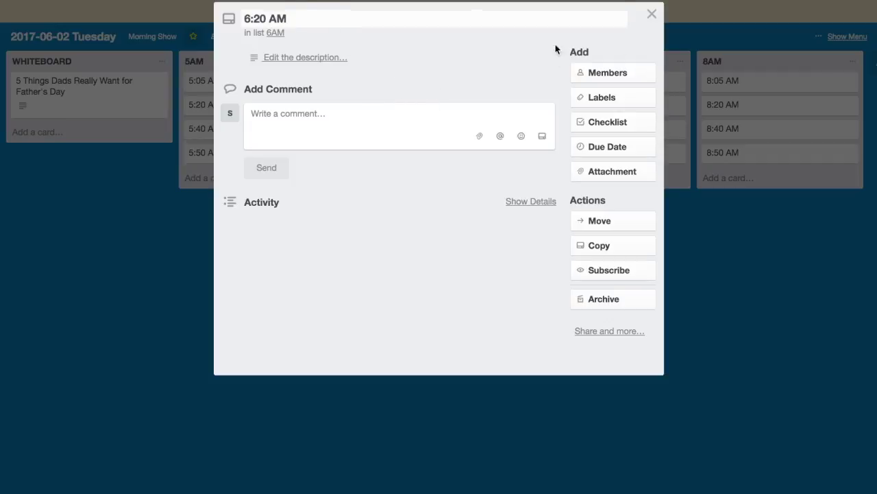
left_click(652, 14)
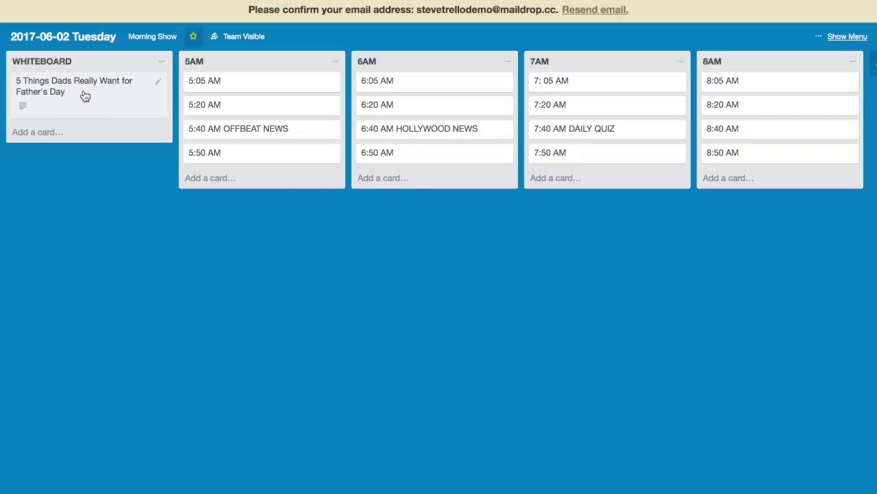
Step: Move the Father's Day card from WHITEBOARD to 5AM below 5:20 AM, and place a copy in 7AM below 7:40 AM DAILY QUIZ
left_click_drag(85, 96, 284, 132)
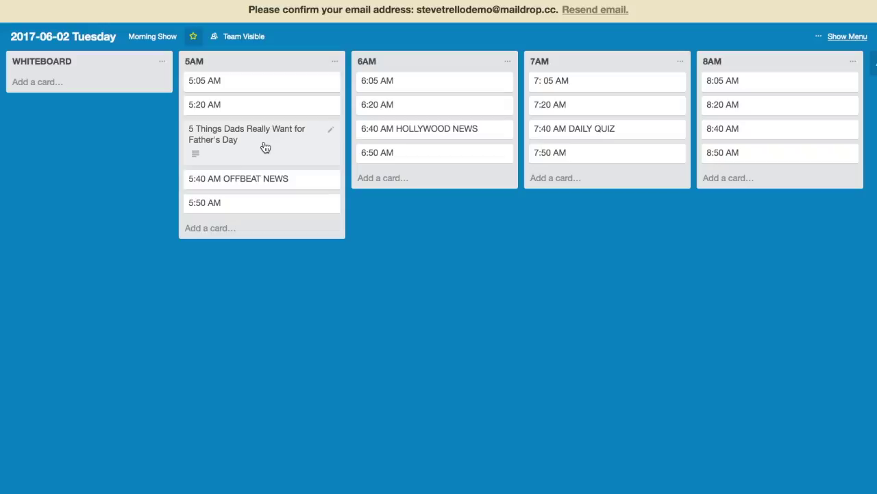
left_click(331, 133)
left_click(373, 192)
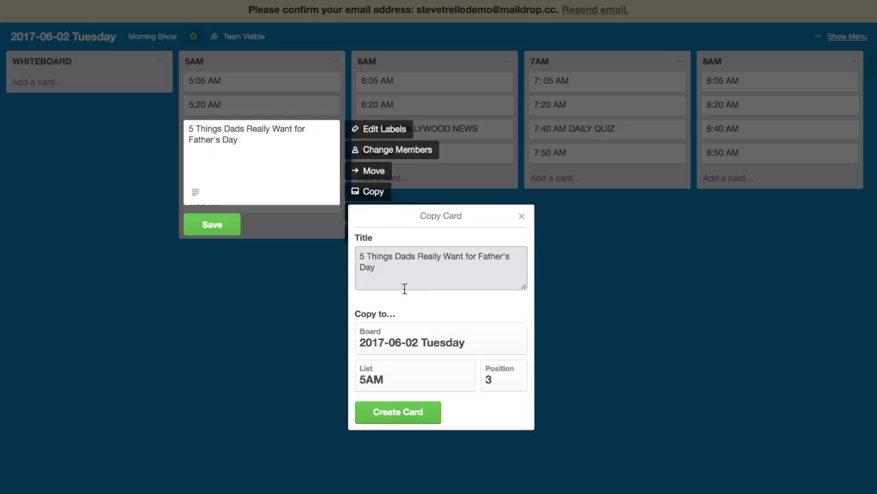
left_click(425, 378)
left_click(415, 420)
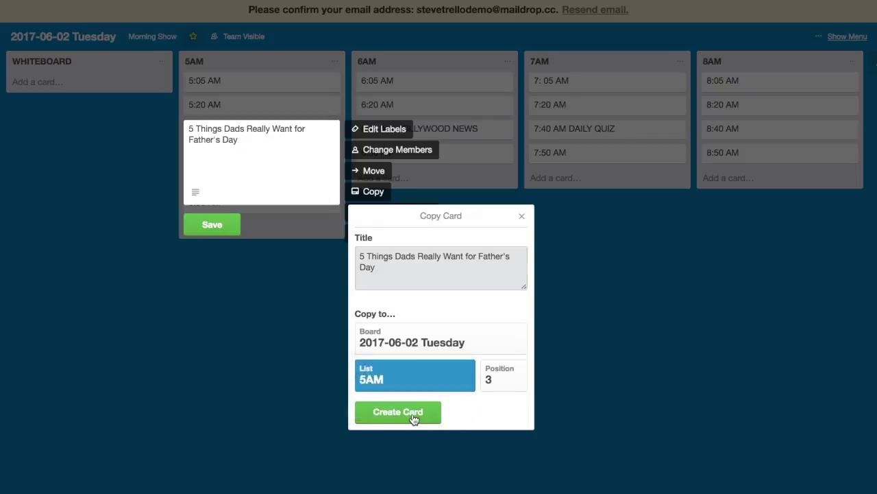
left_click(414, 414)
left_click_drag(580, 199, 582, 155)
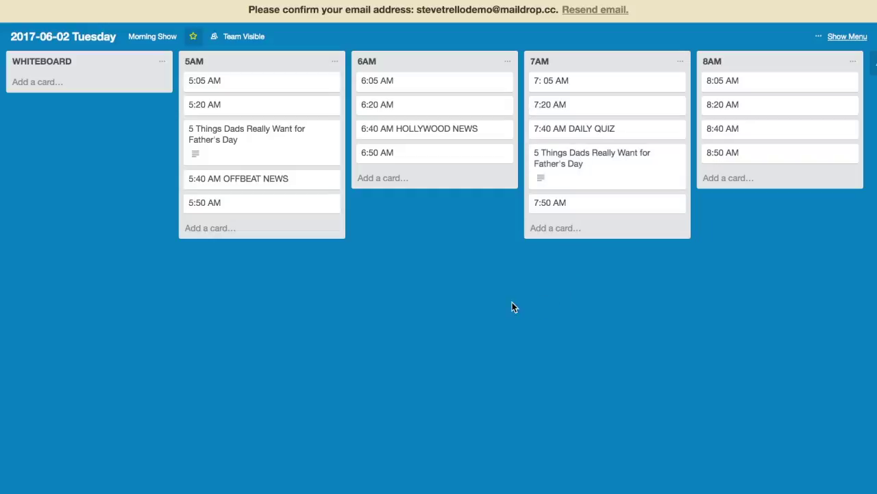